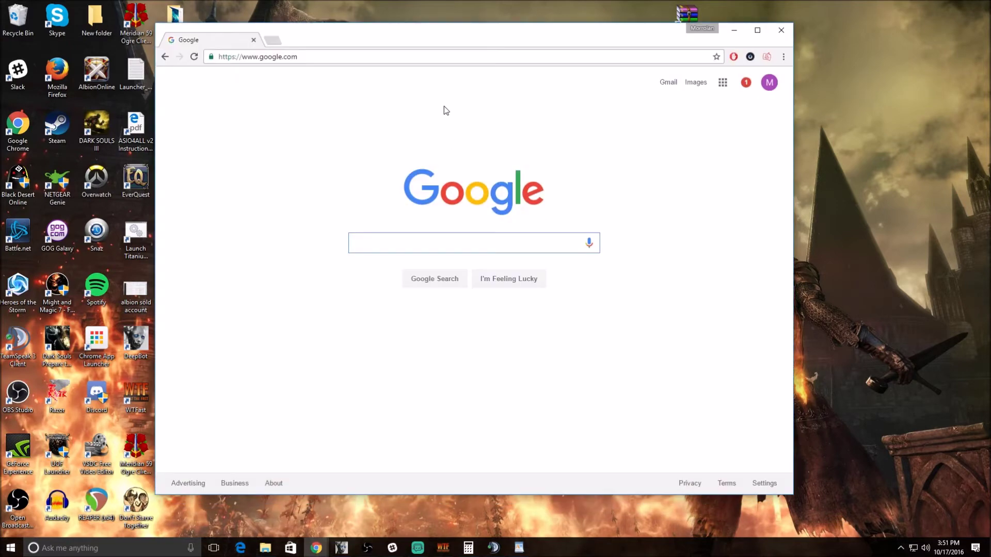
Search Google for 'vb audio cable', correcting the misspelled query
type("vb aduio")
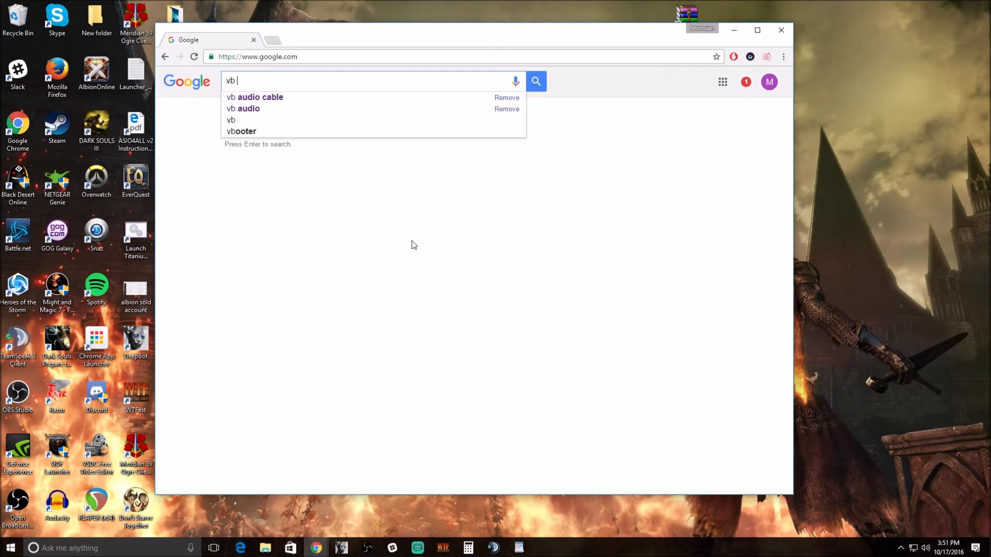
key("BackSpace")
key("BackSpace")
key("BackSpace")
type("udio cable")
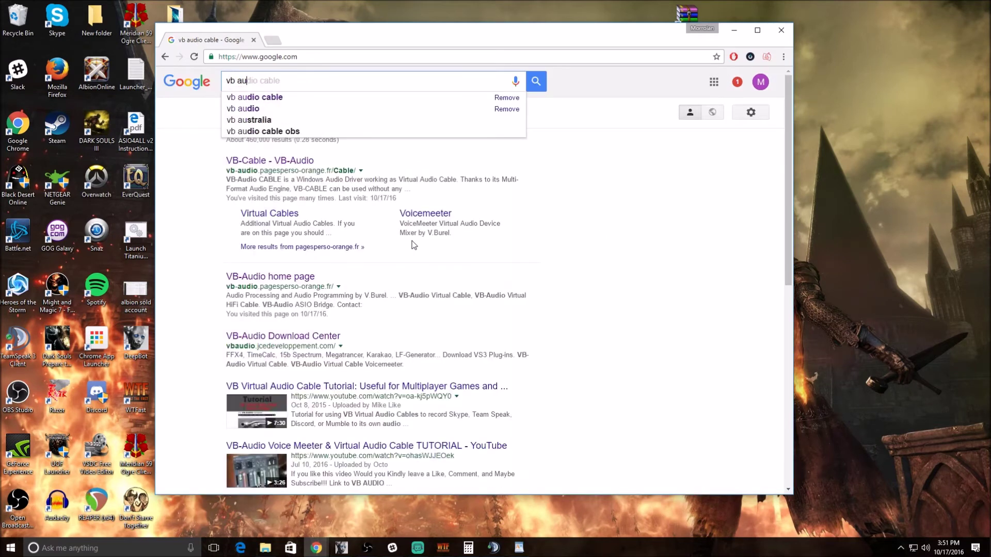
key("Return")
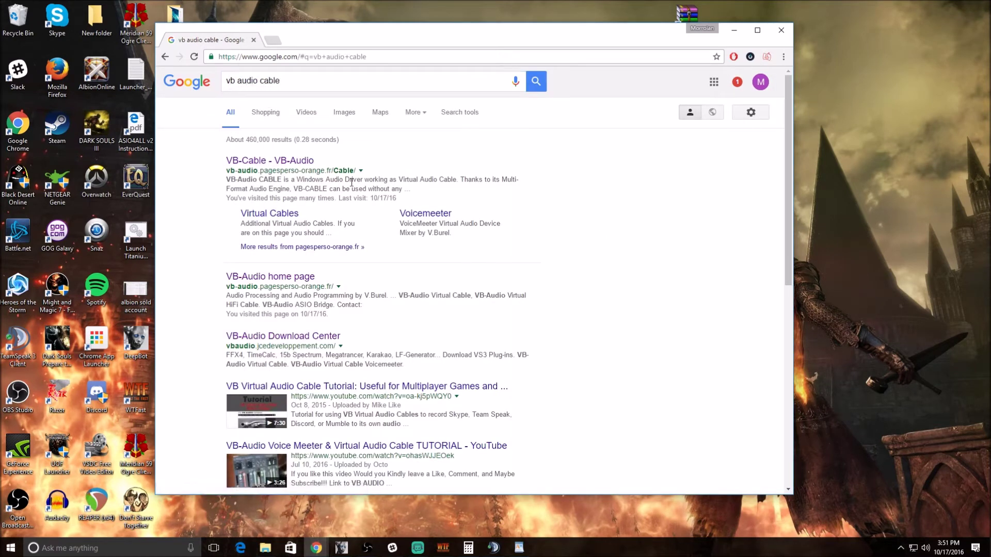
Open the VB-Cable - VB-Audio result, scroll to the Virtual Cable install section, then close Chrome
left_click(289, 162)
scroll(343, 268, "down", 5)
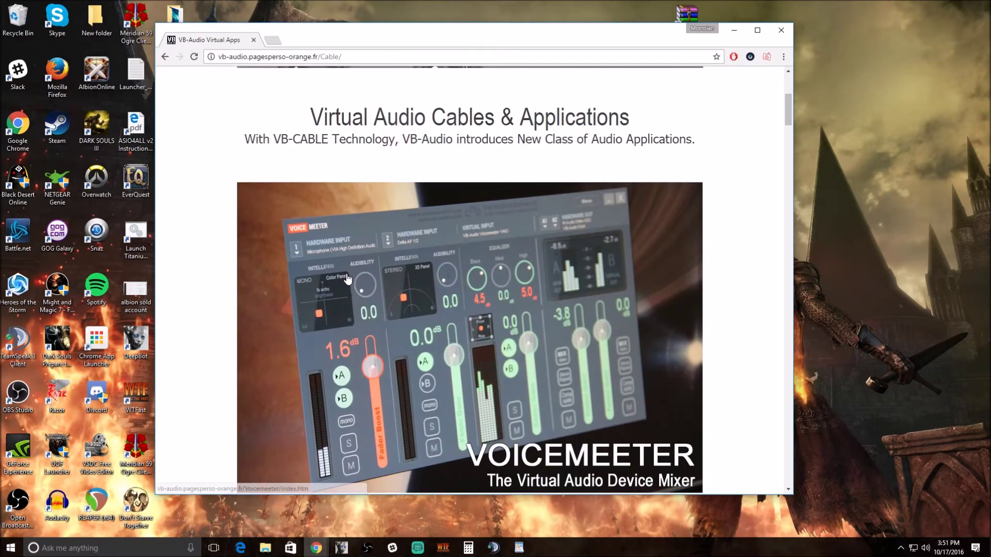
scroll(347, 278, "down", 15)
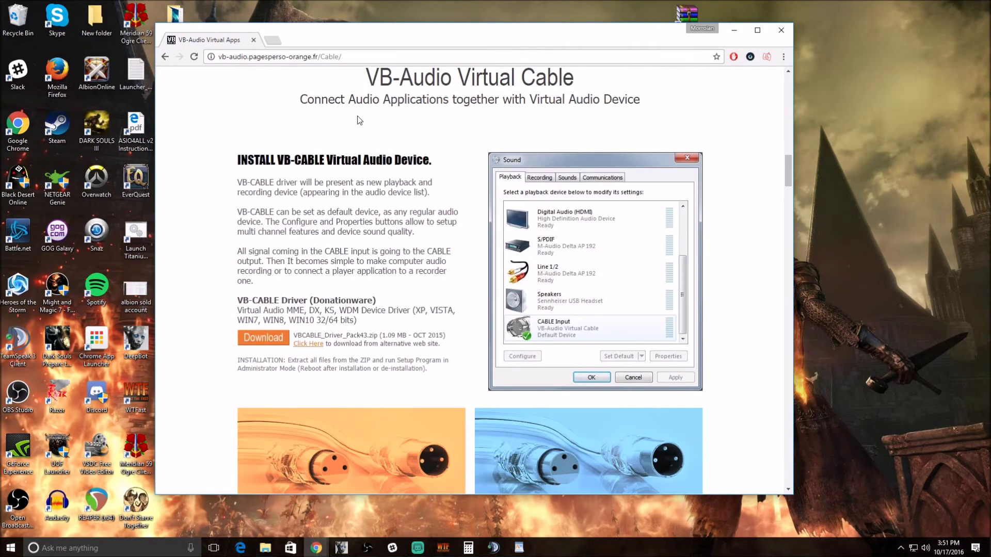
left_click(782, 31)
Open the Sound control panel from a Start search for 'sound' and move it aside
left_click(10, 548)
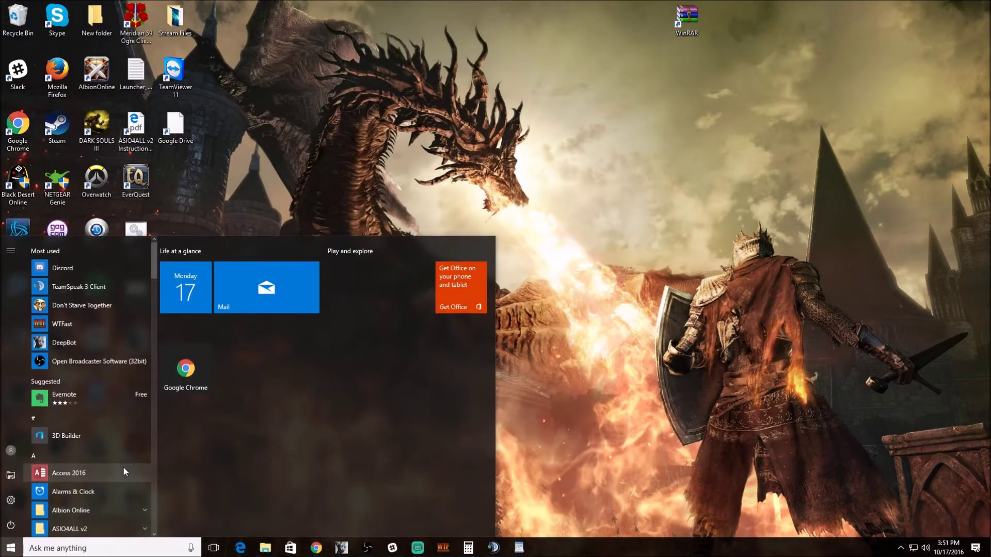
type("sound")
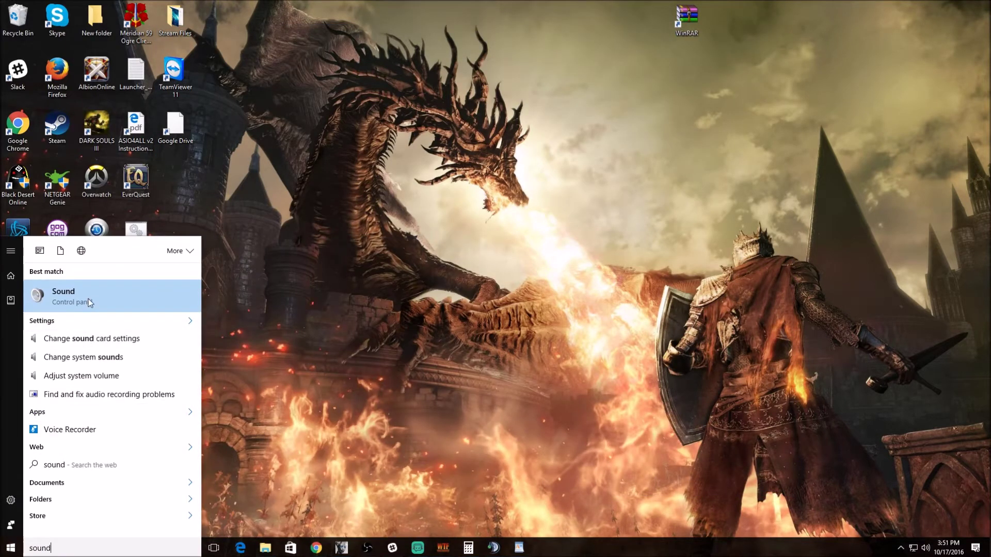
left_click(88, 299)
left_click_drag(202, 79, 829, 109)
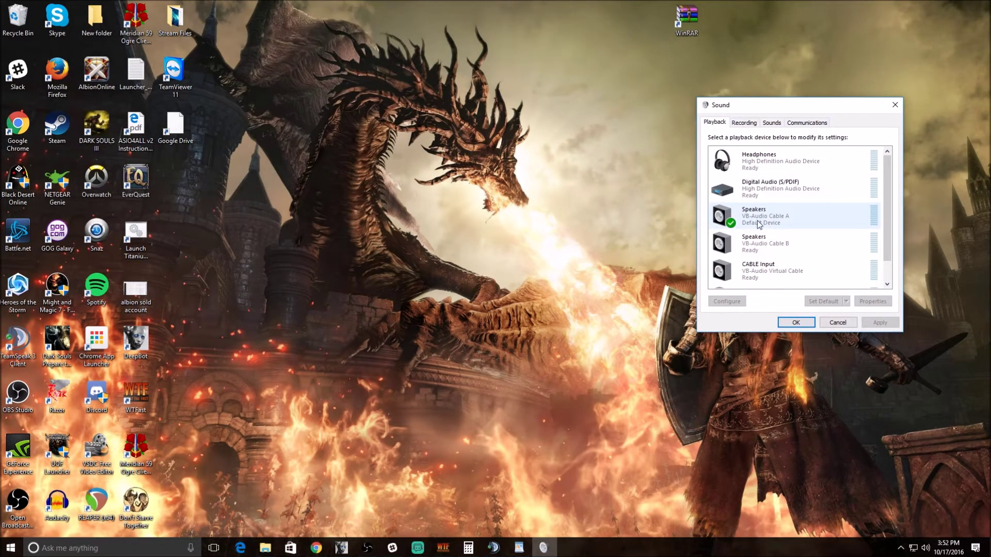
Select Speakers (VB-Audio Cable A) among playback devices, then view the Recording devices
scroll(766, 271, "down", 1)
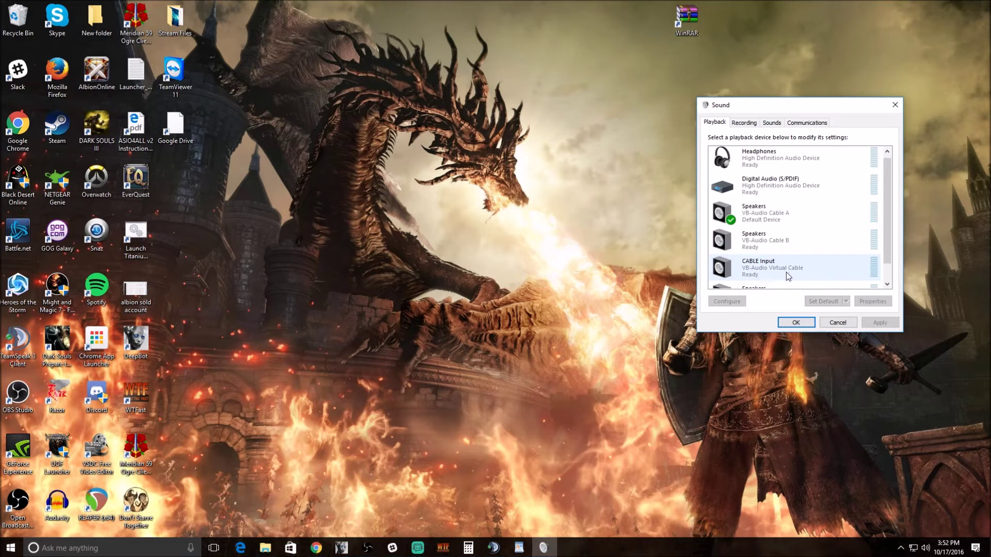
left_click(746, 212)
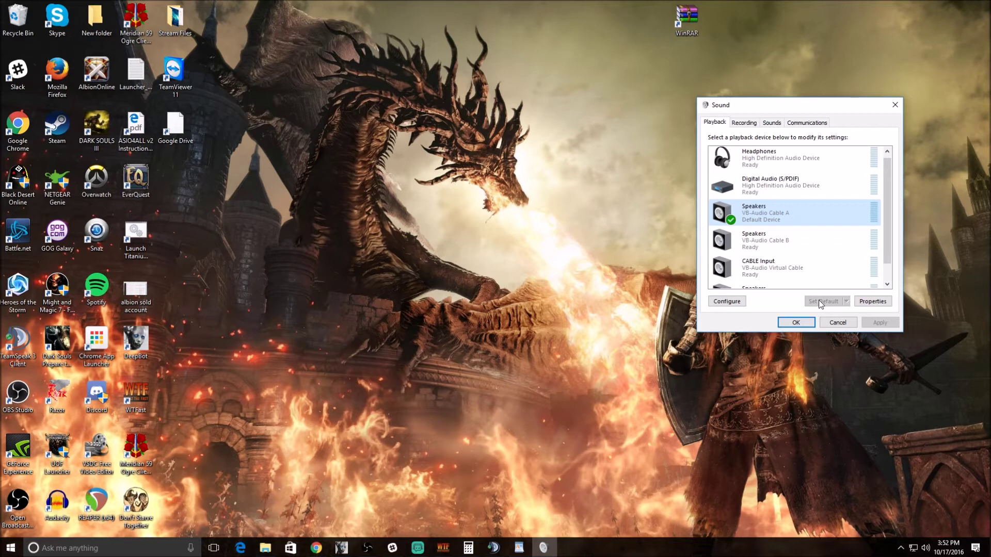
left_click(744, 124)
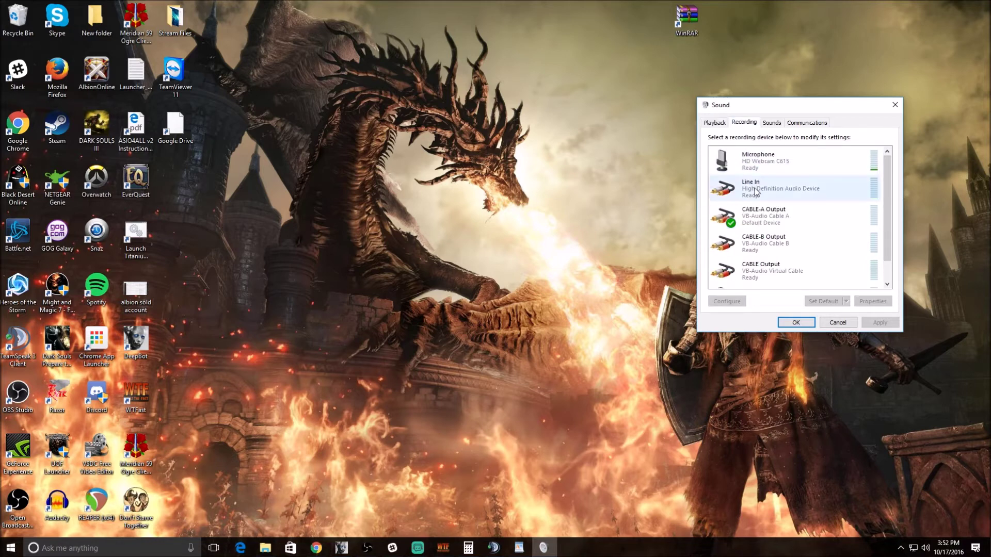
Open the properties of the CABLE-A Output recording device
left_click(766, 221)
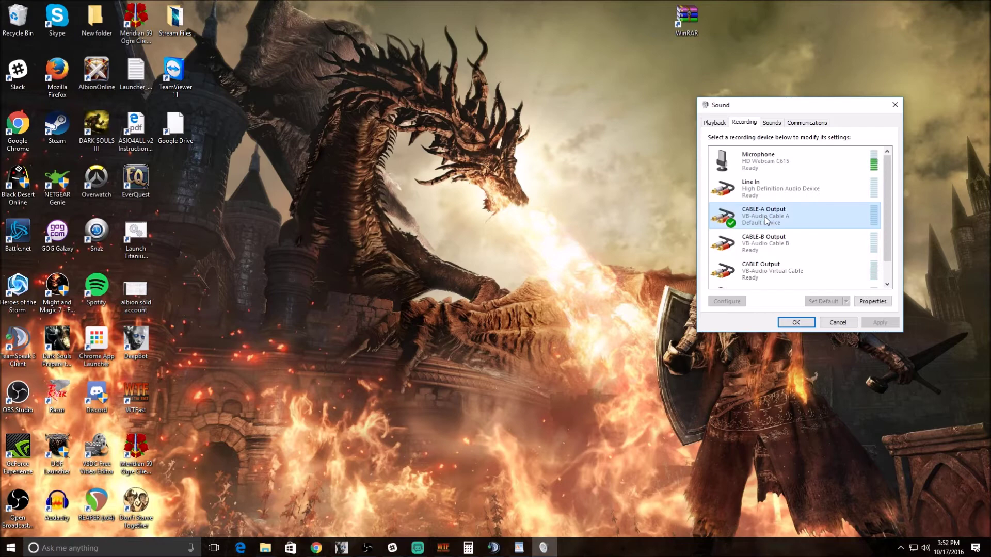
right_click(766, 219)
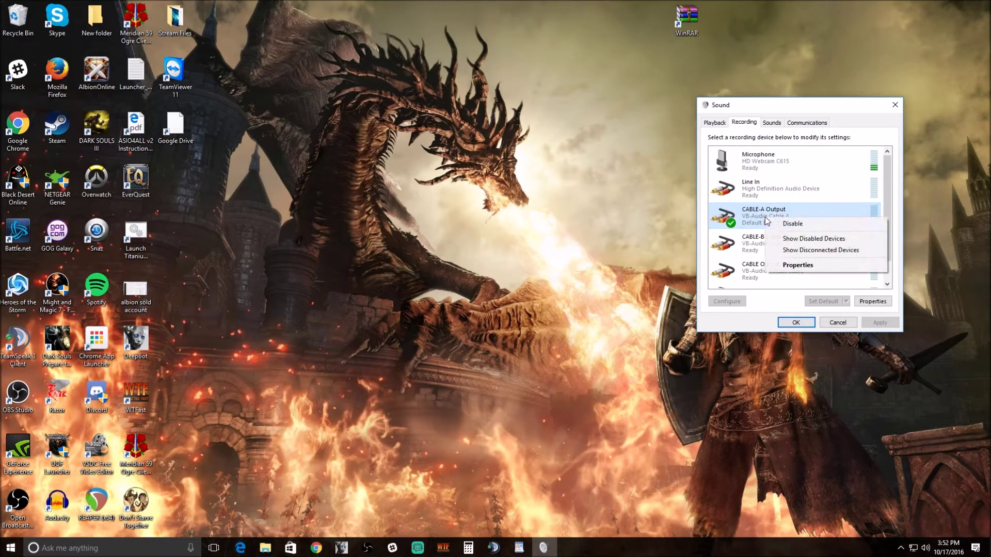
left_click(813, 265)
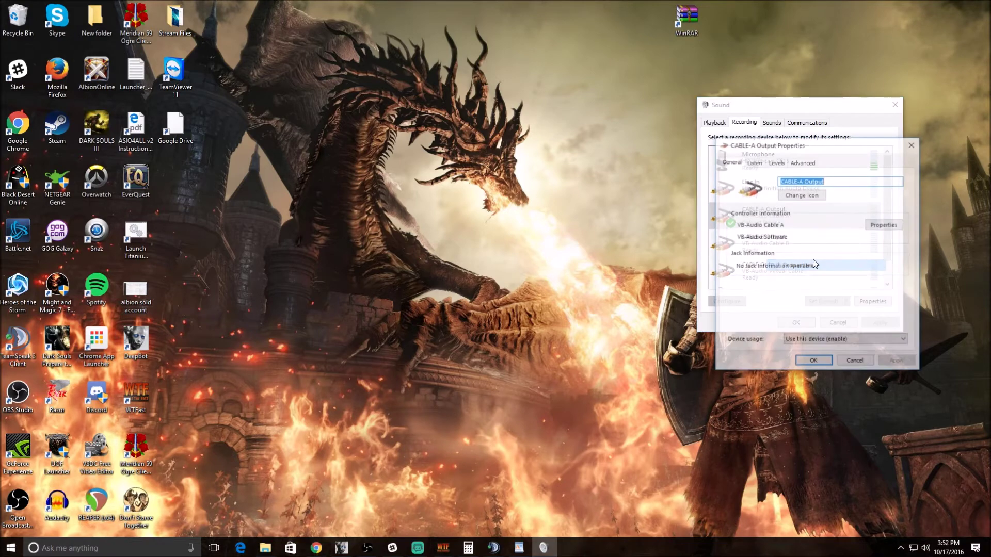
Route CABLE-A Output's Listen playback to Headphones (High Definition Audio Device) and close Sound settings
left_click(754, 163)
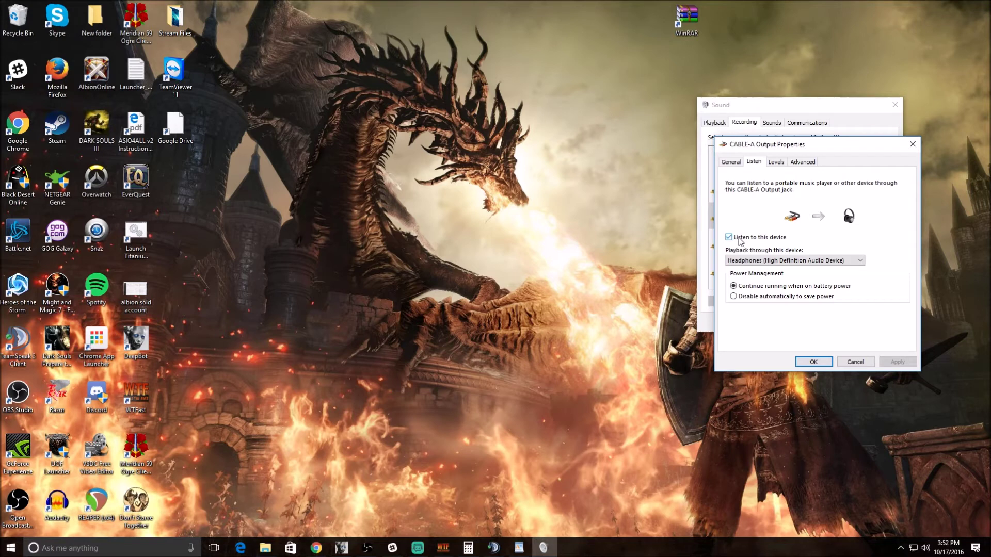
left_click(802, 260)
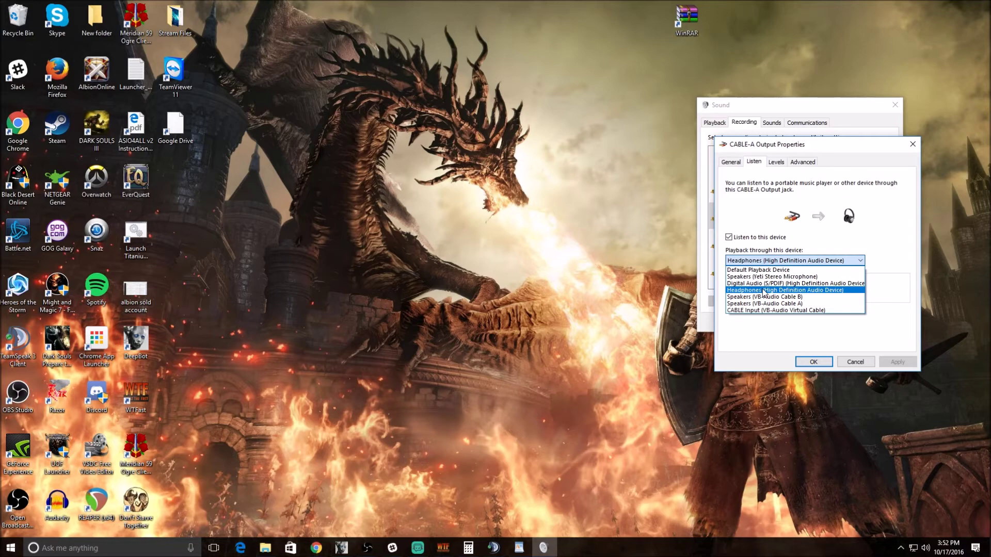
left_click(765, 292)
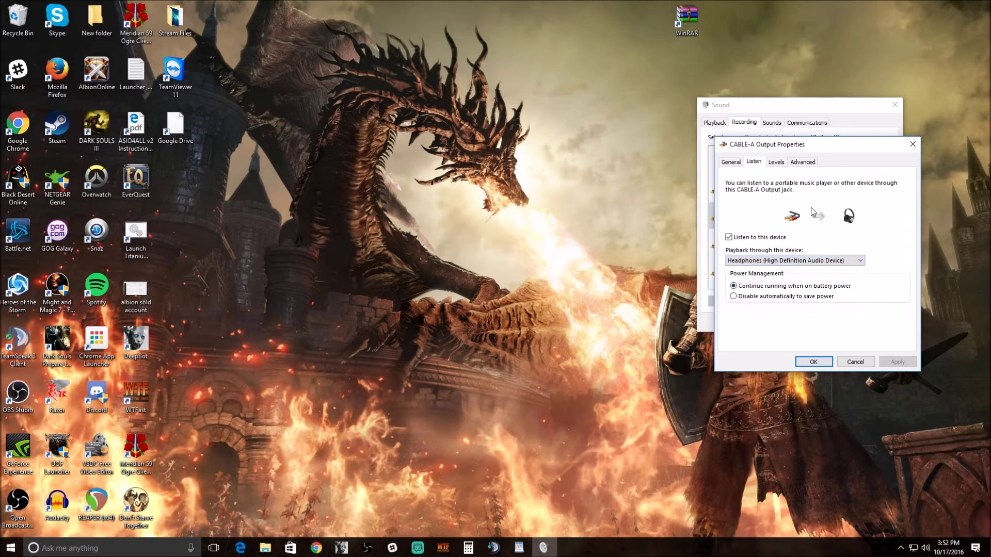
left_click(815, 362)
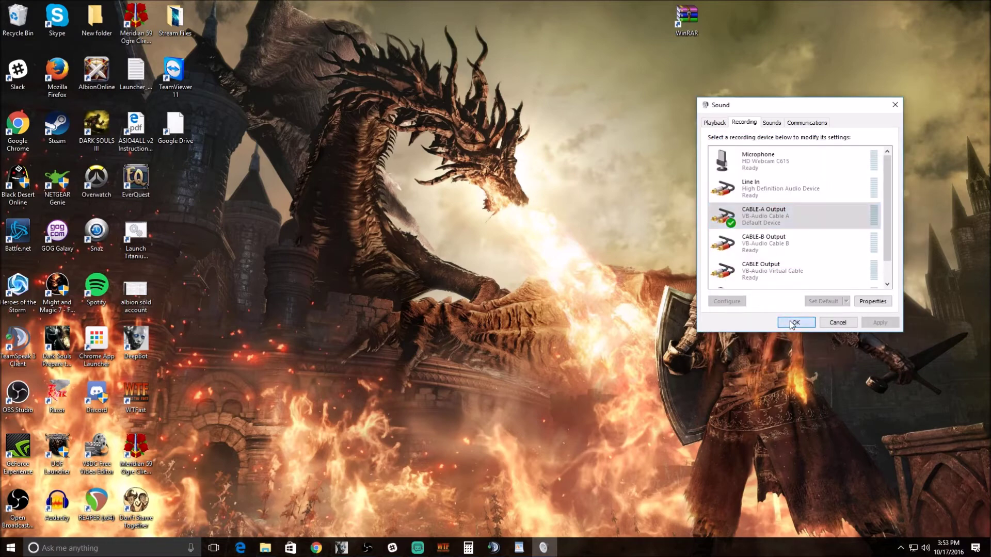
left_click(790, 323)
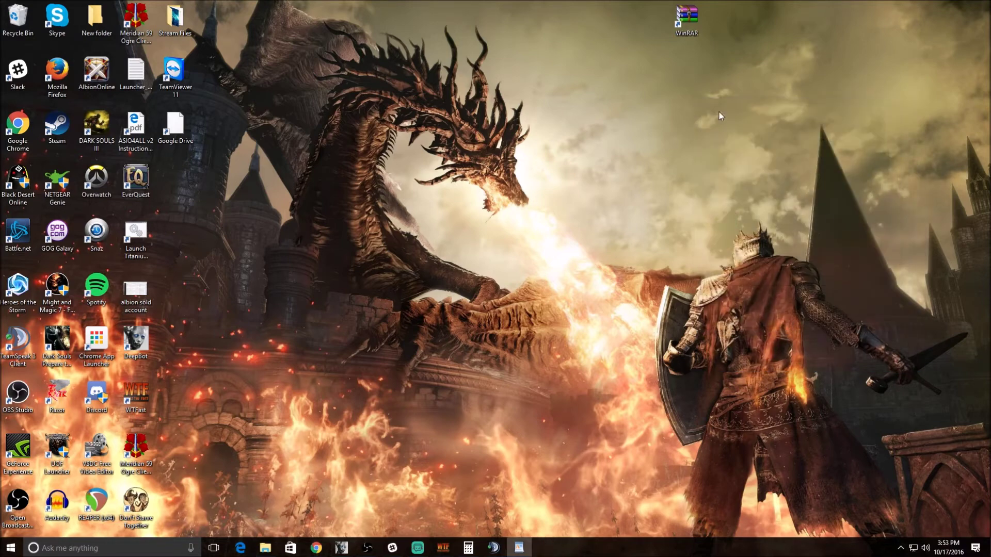
Set TeamSpeak 3's playback device to Headphones (High Definition Audio Device), then minimize TeamSpeak
left_click(493, 549)
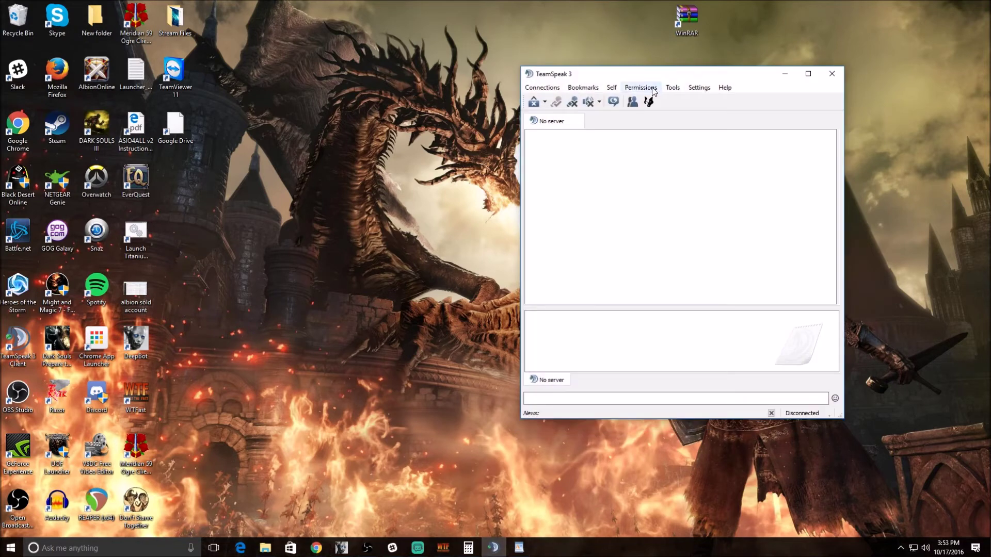
left_click(700, 88)
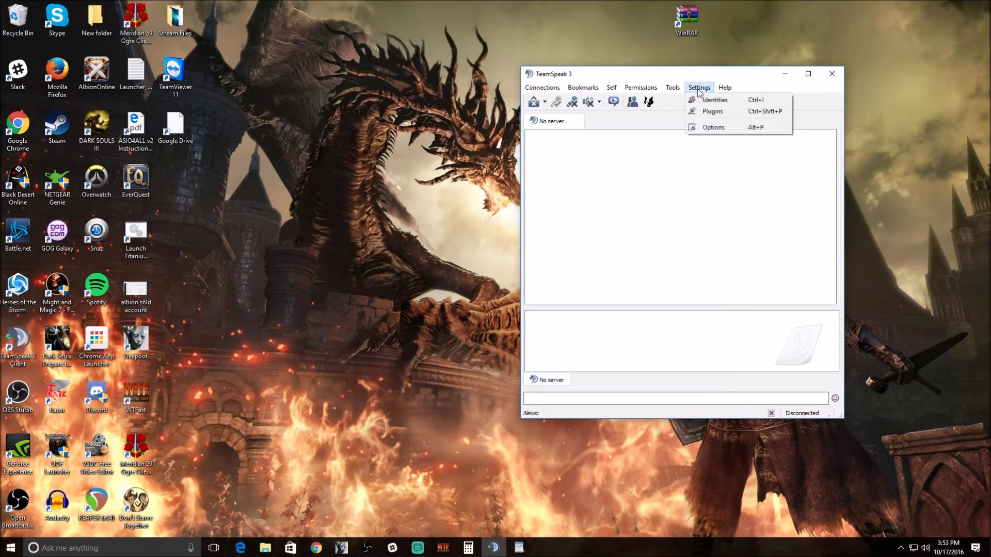
left_click(715, 129)
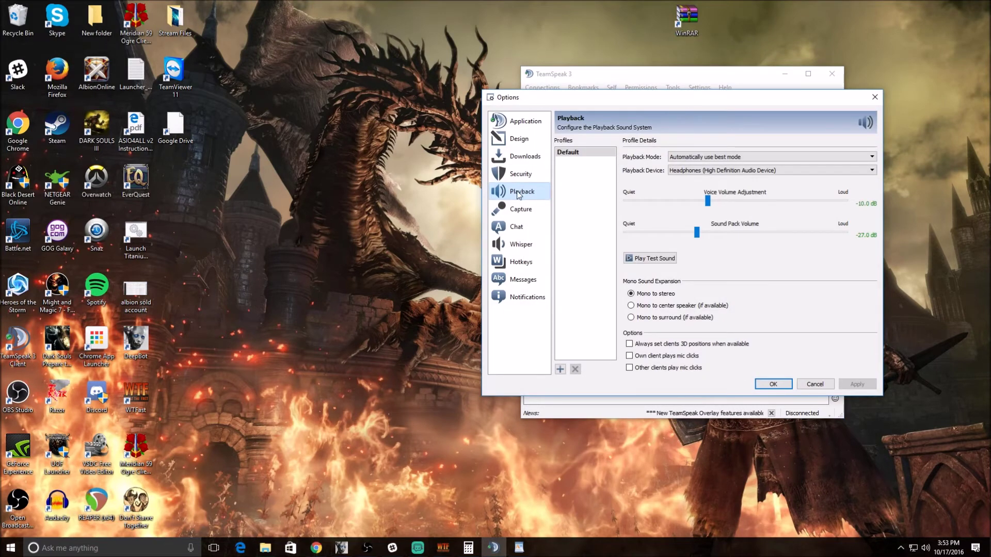
left_click(707, 171)
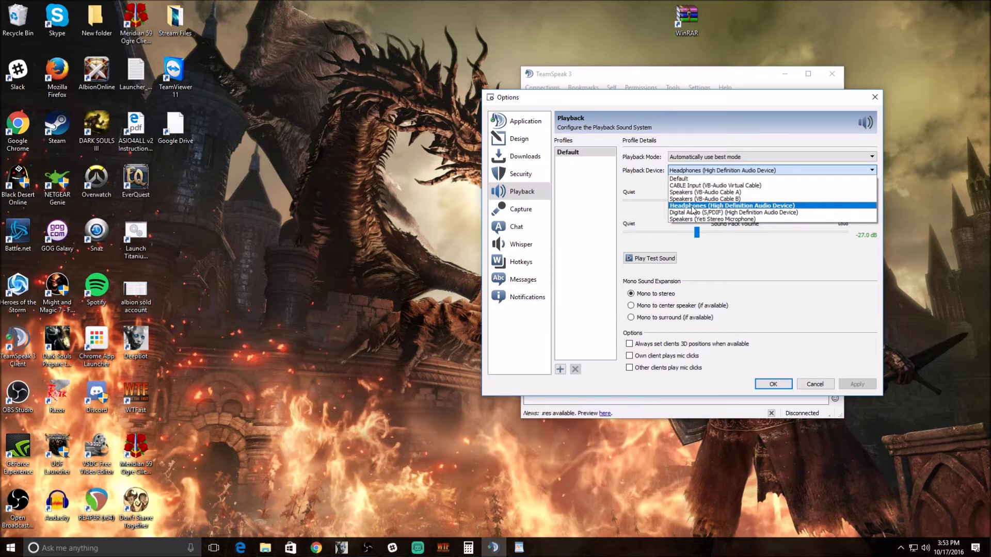
left_click(772, 206)
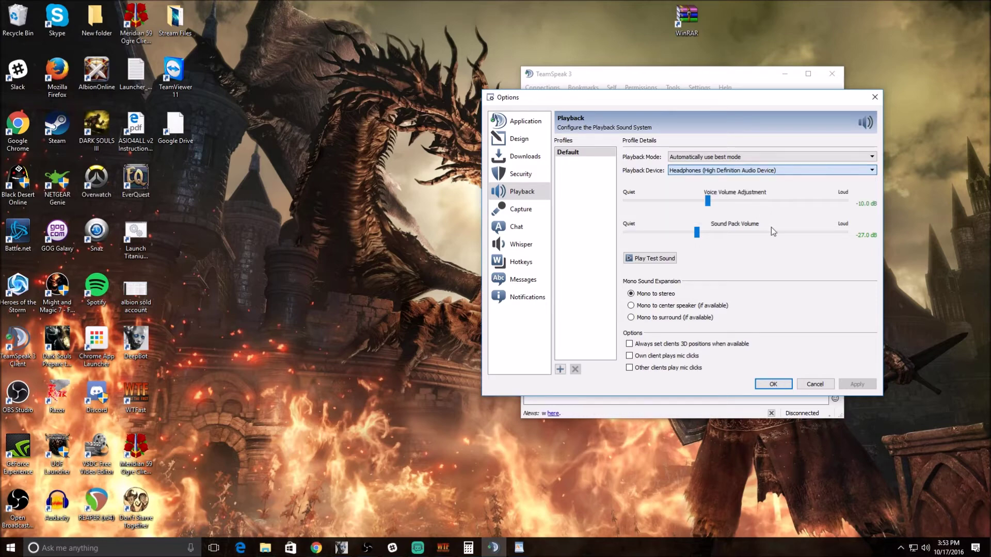
left_click(775, 382)
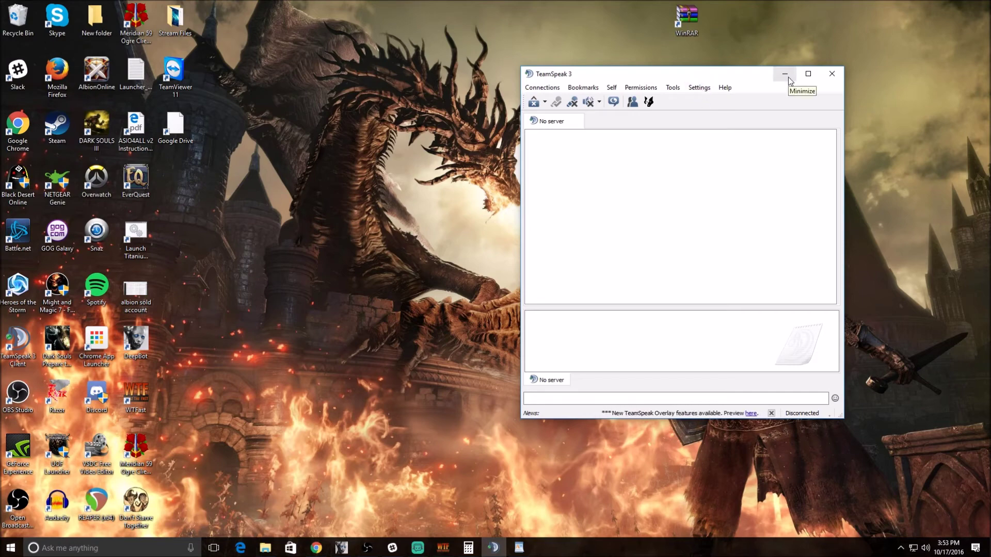
left_click(786, 76)
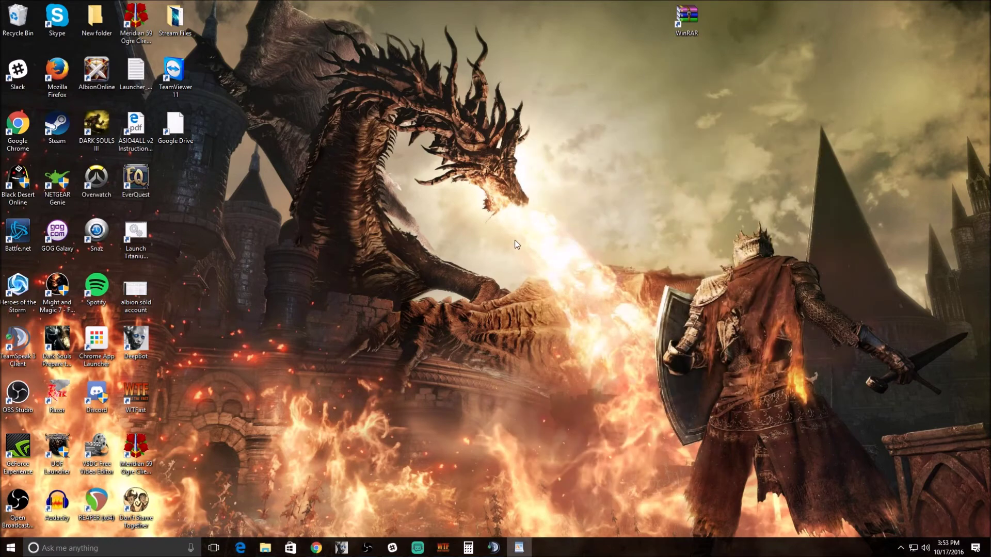
Bring OBS to the centre of the screen and open its Audio settings
left_click(371, 551)
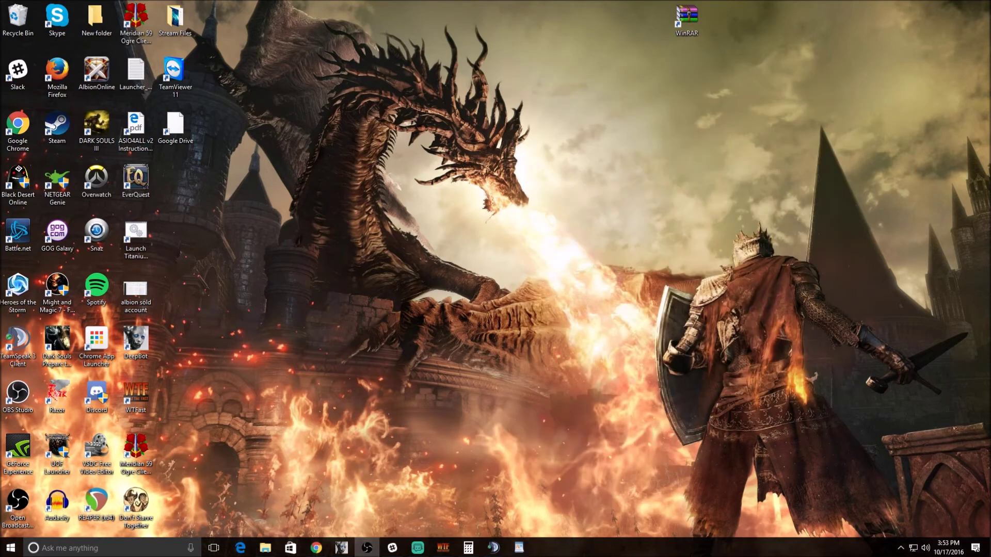
left_click_drag(983, 30, 493, 54)
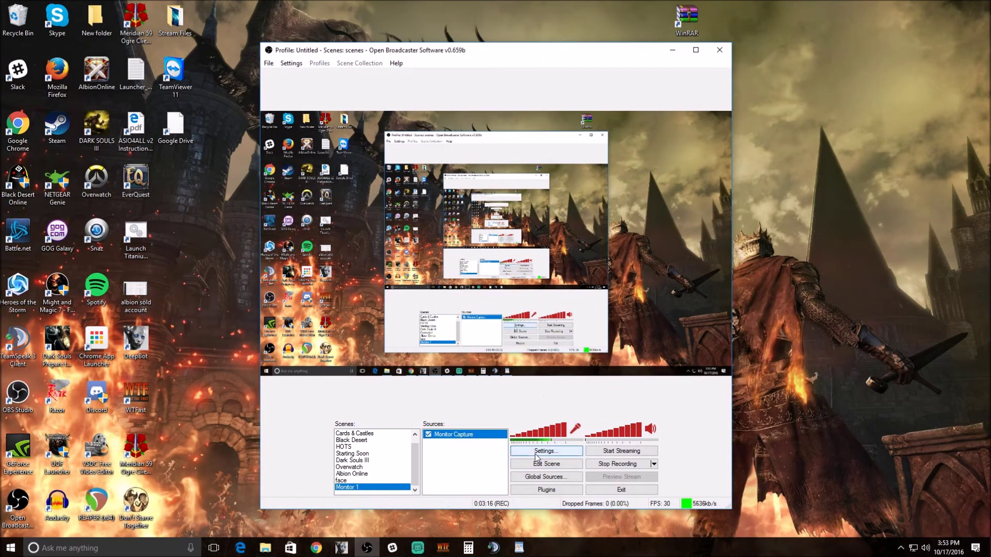
left_click(536, 452)
left_click(315, 143)
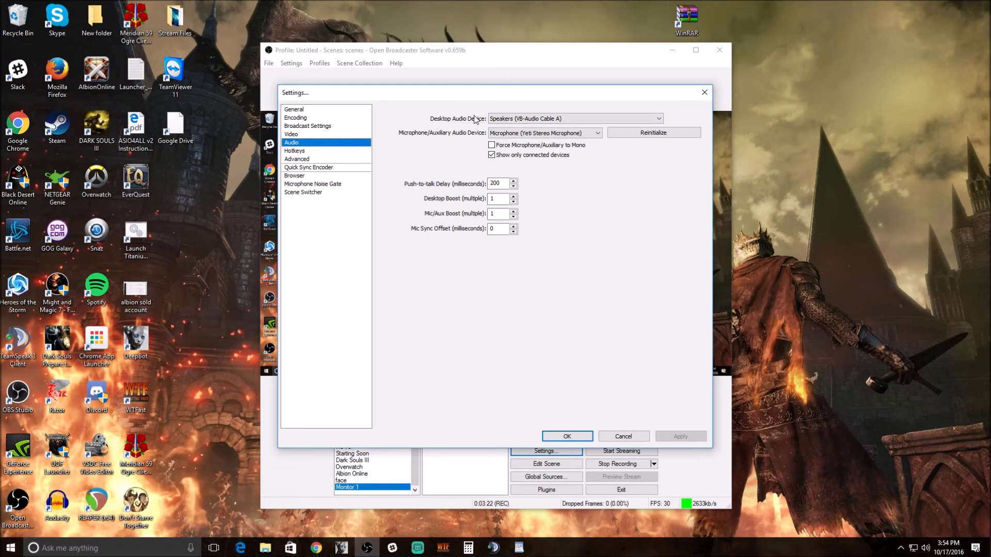
Set the OBS Desktop Audio Device to Speakers (VB-Audio Cable A) and save the settings
left_click(501, 120)
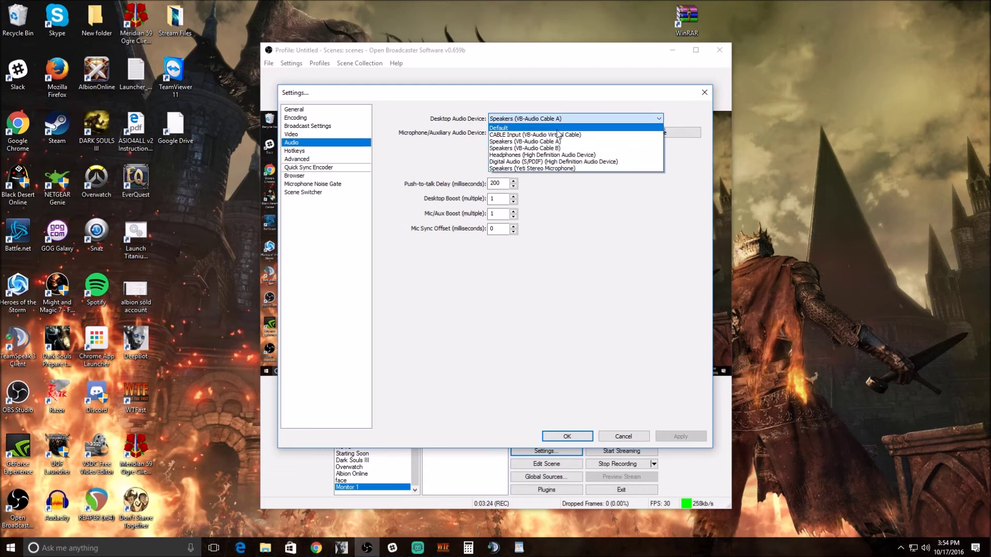
left_click(548, 101)
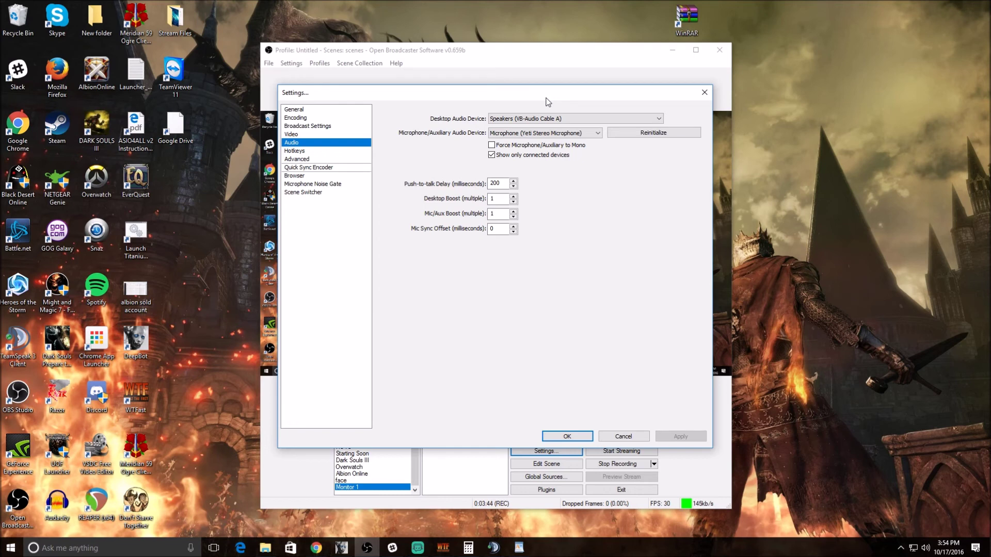
left_click(509, 118)
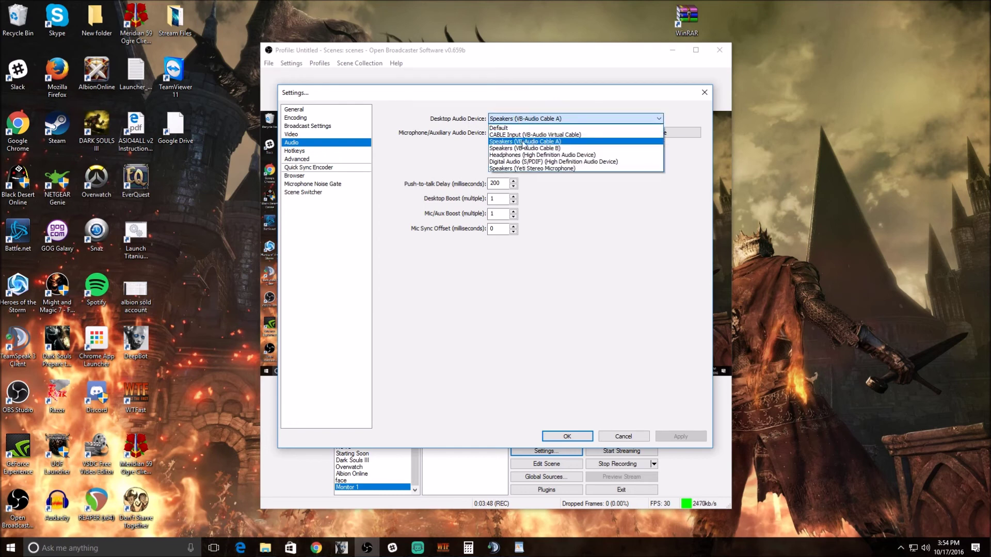
left_click(515, 142)
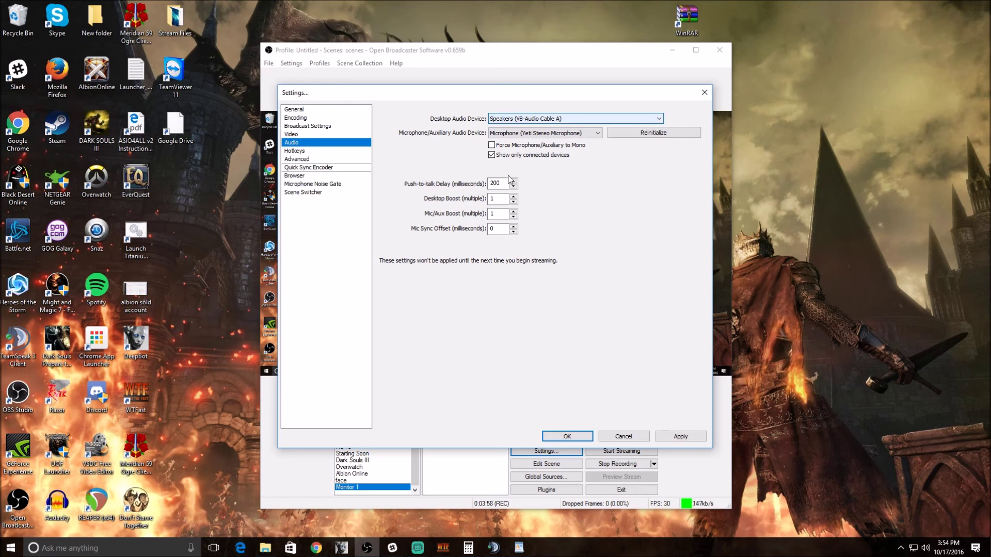
left_click(568, 436)
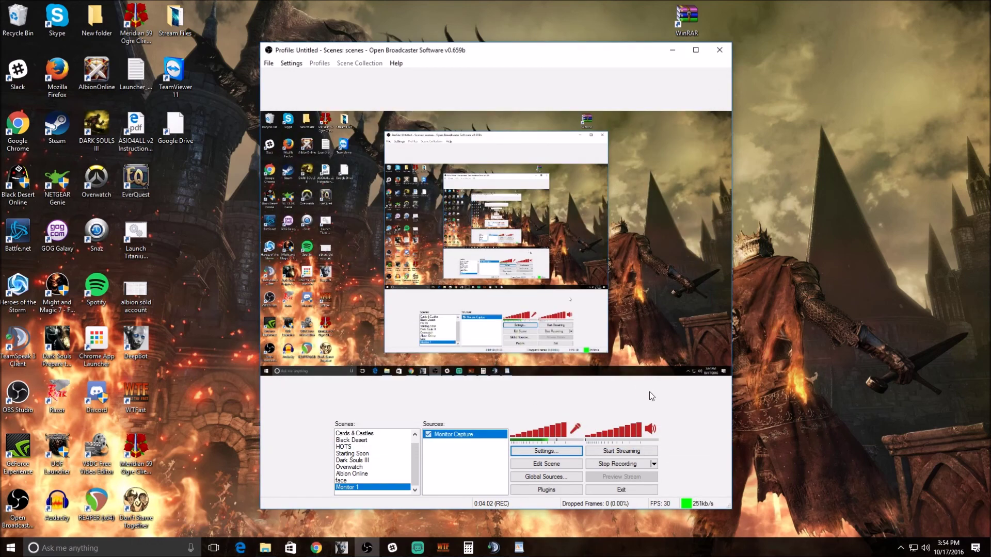